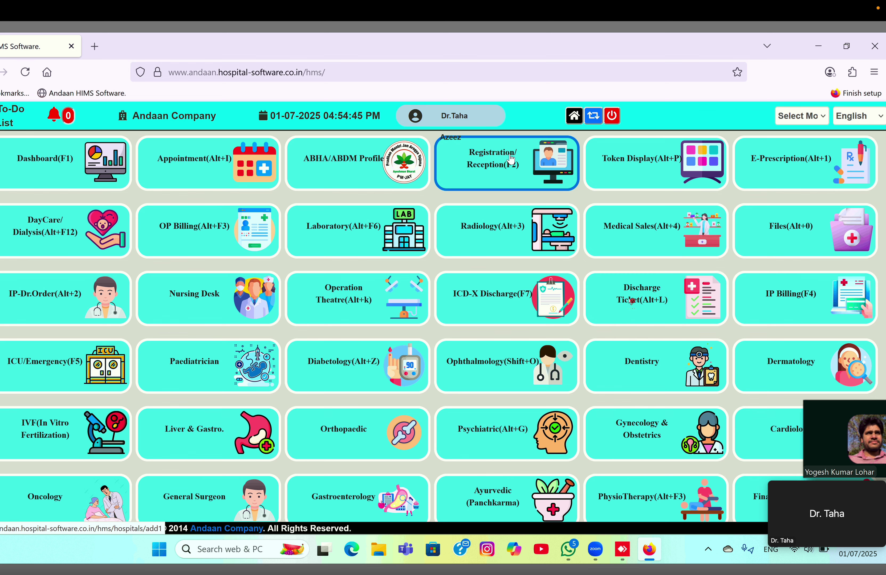
- Open the Registration/Reception (F2) module from the Andaan HIMS dashboard
left_click(510, 161)
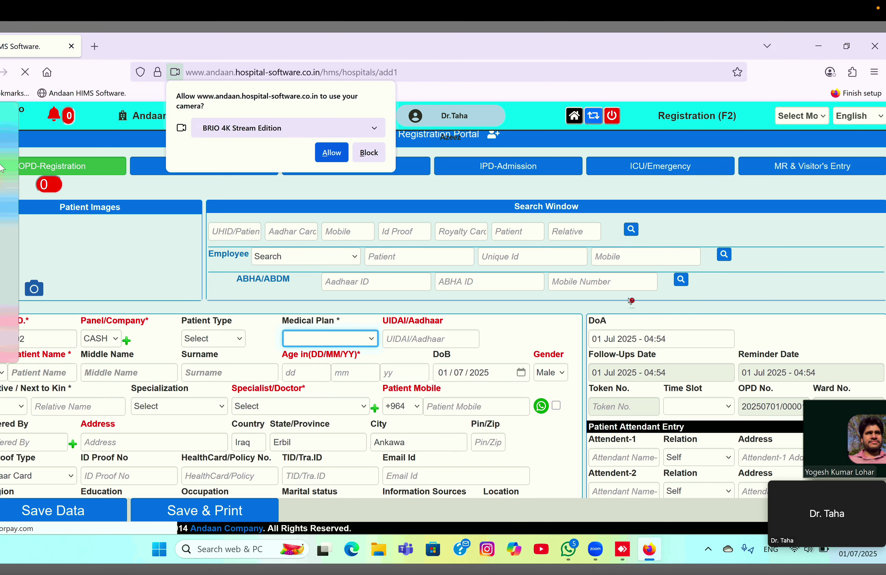
- Block the site's camera access request on the OPD registration form
left_click(43, 374)
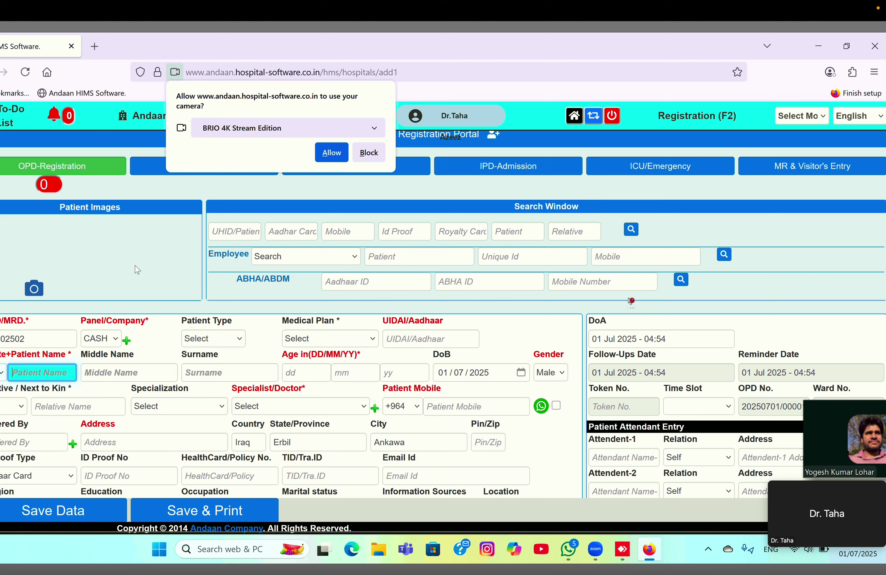
left_click(368, 156)
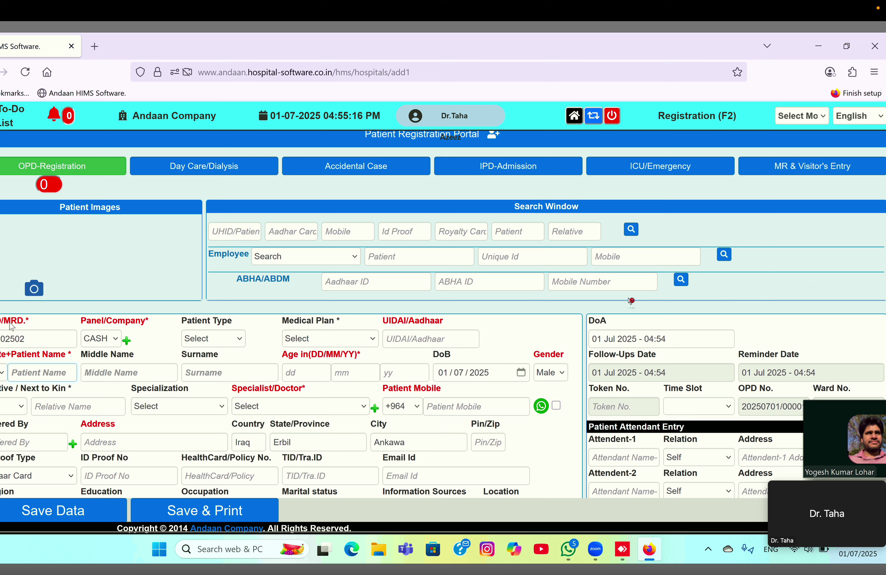
- Enter the patient's name and age 60 years
left_click(23, 366)
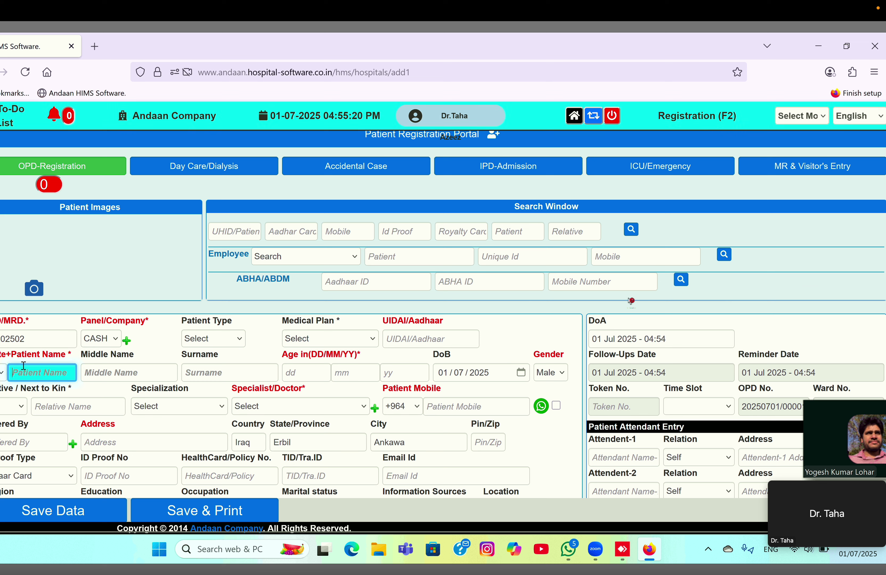
type("x")
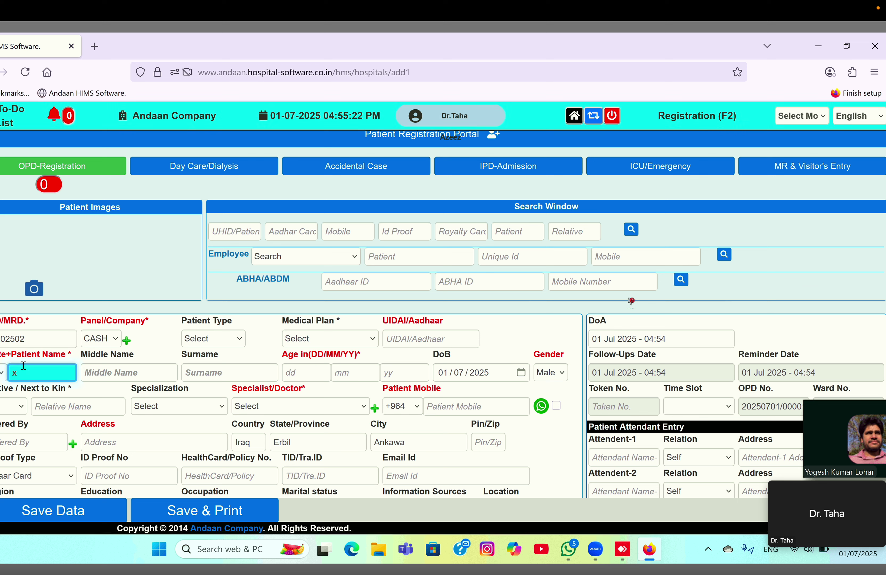
type("UDHUR")
key("Tab")
key("Tab")
key("Tab")
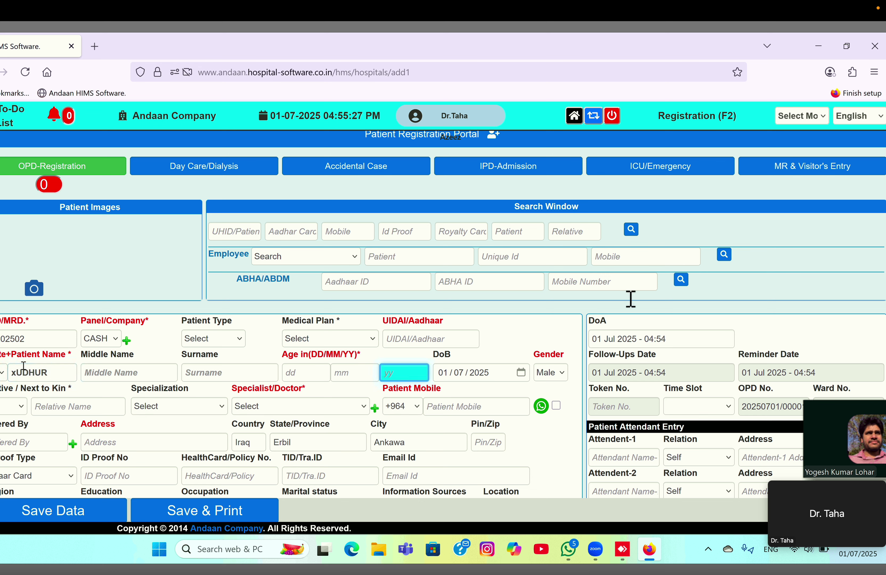
type("60")
key("Tab")
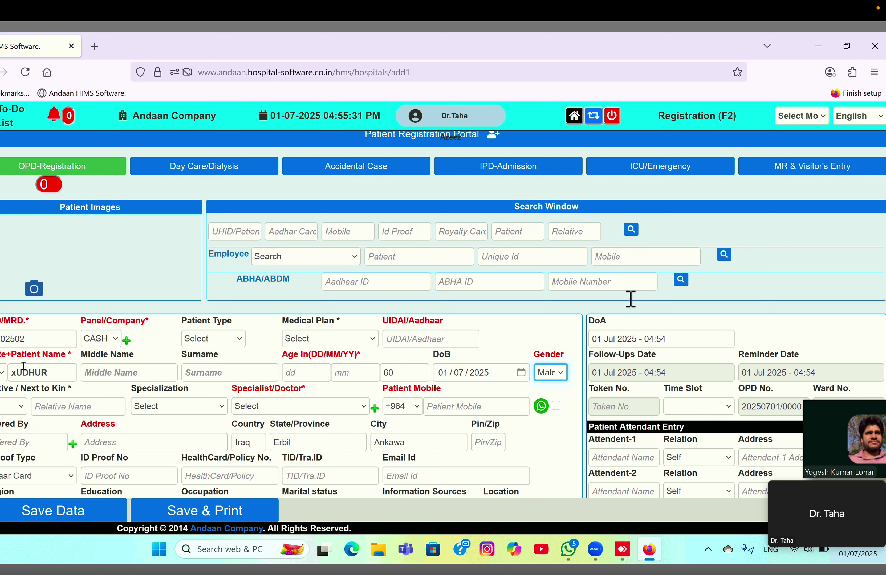
- Assign the GENERAL MEDICINE specialist doctor and fill in the patient's mobile number
key("Tab")
key("Tab")
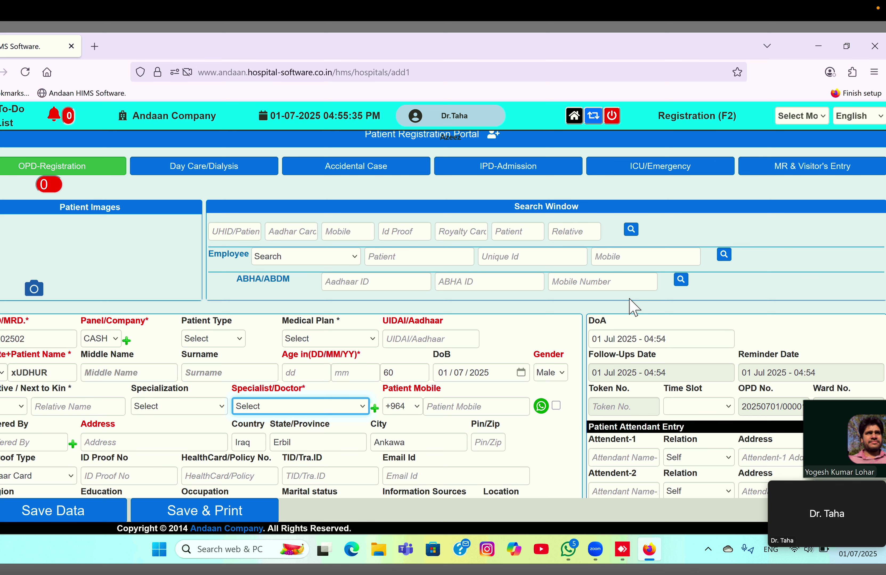
left_click(367, 407)
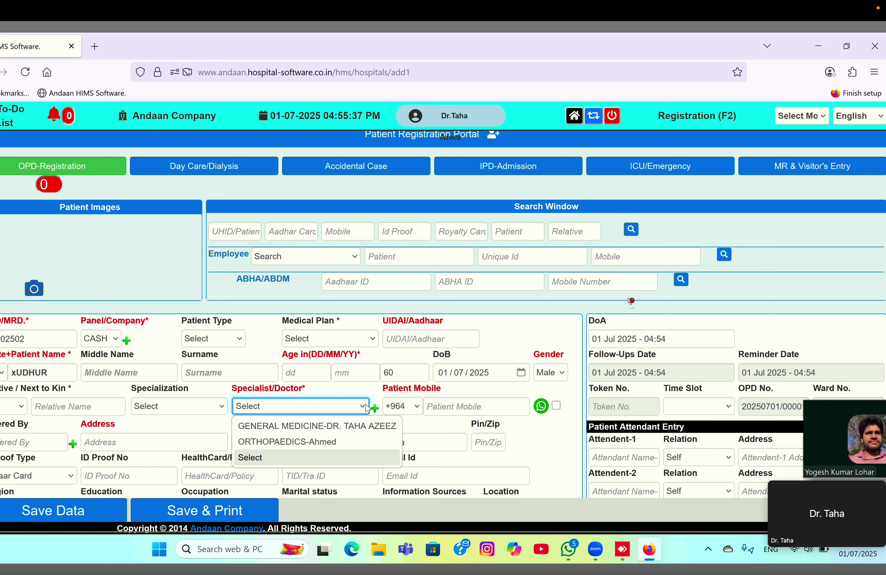
left_click(289, 429)
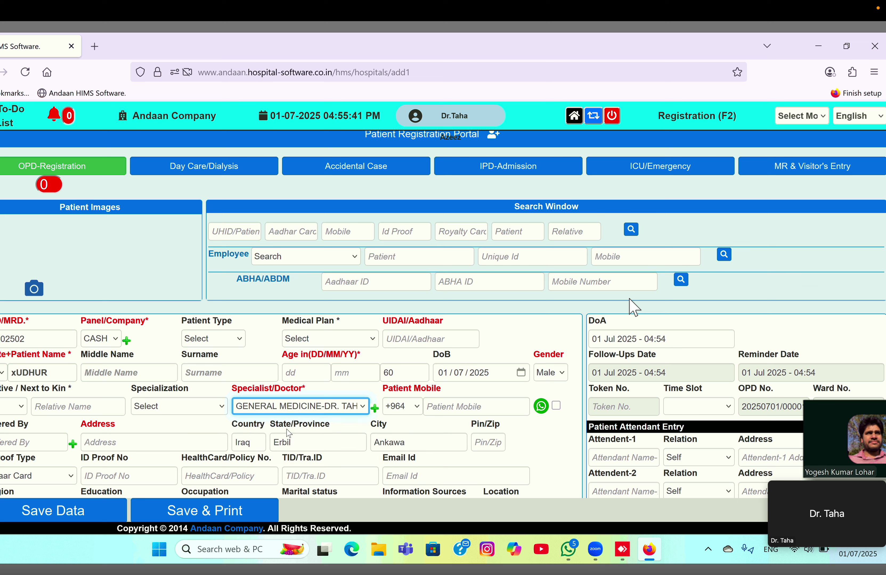
left_click(441, 407)
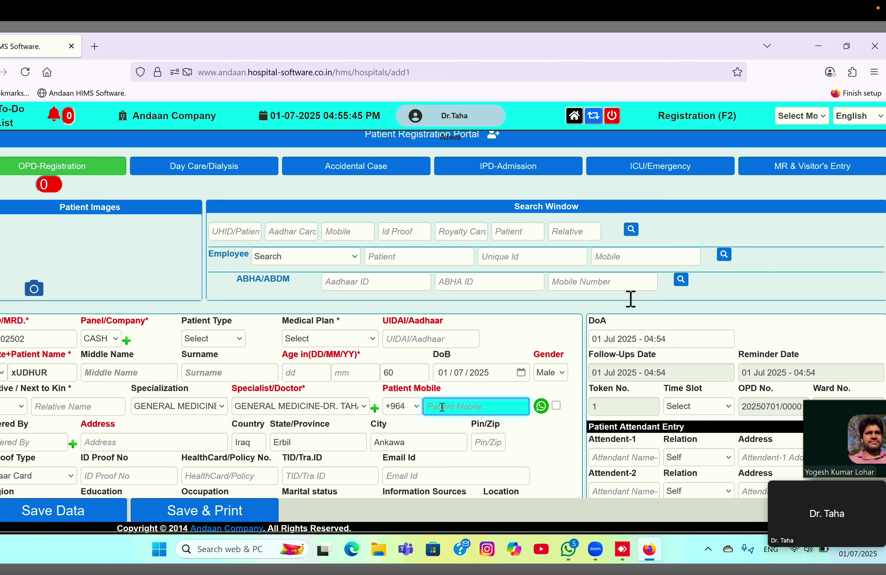
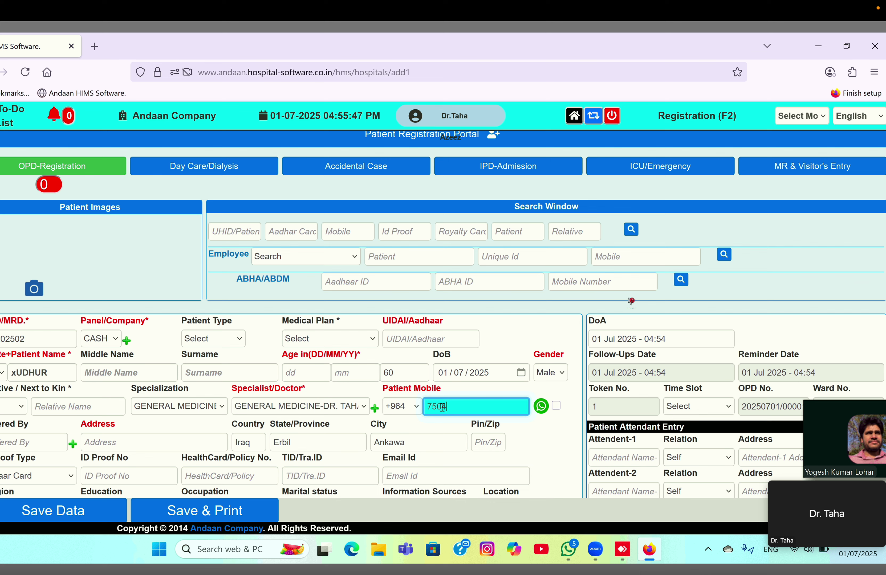
left_click(49, 441)
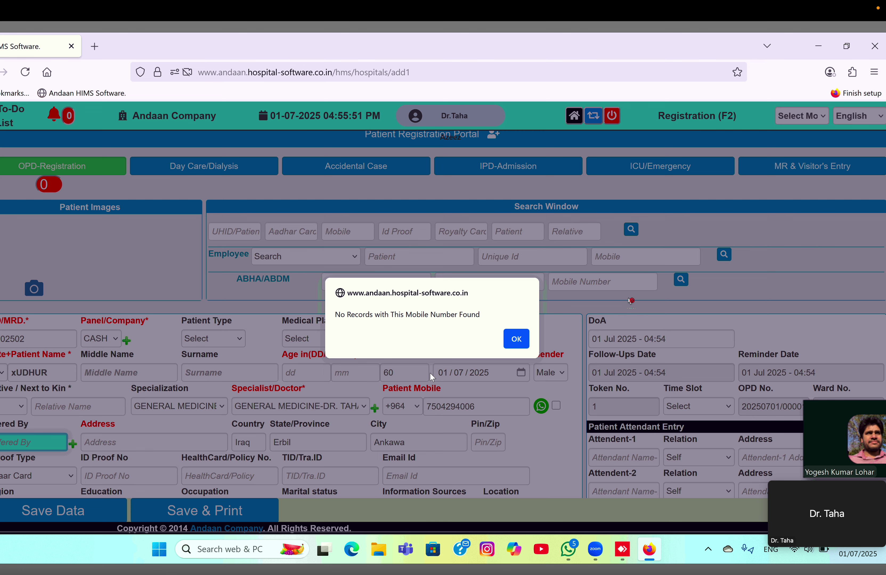
left_click(512, 339)
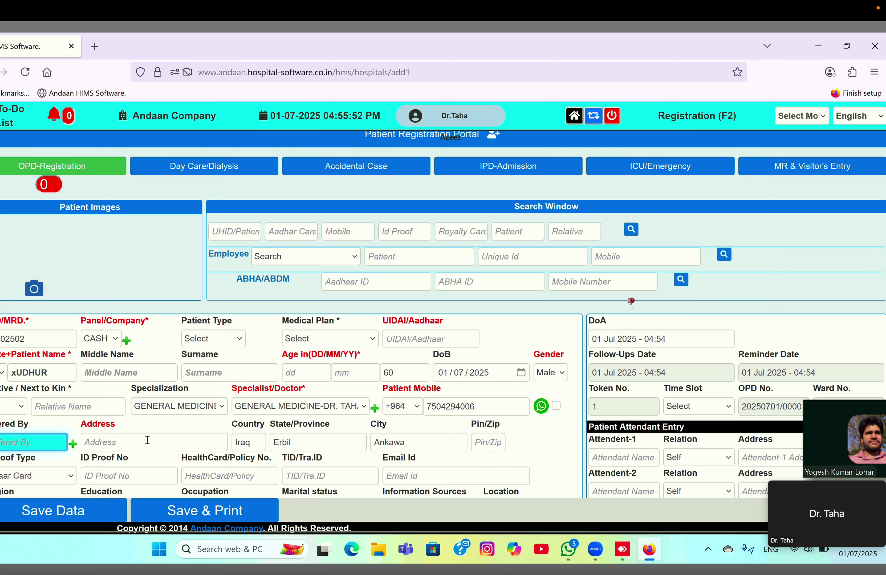
left_click(137, 443)
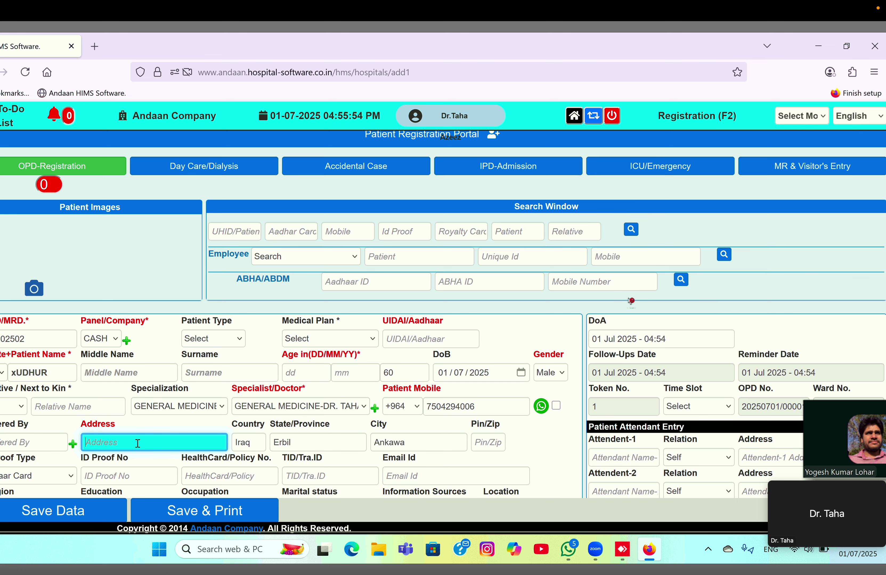
type("E")
left_click(138, 469)
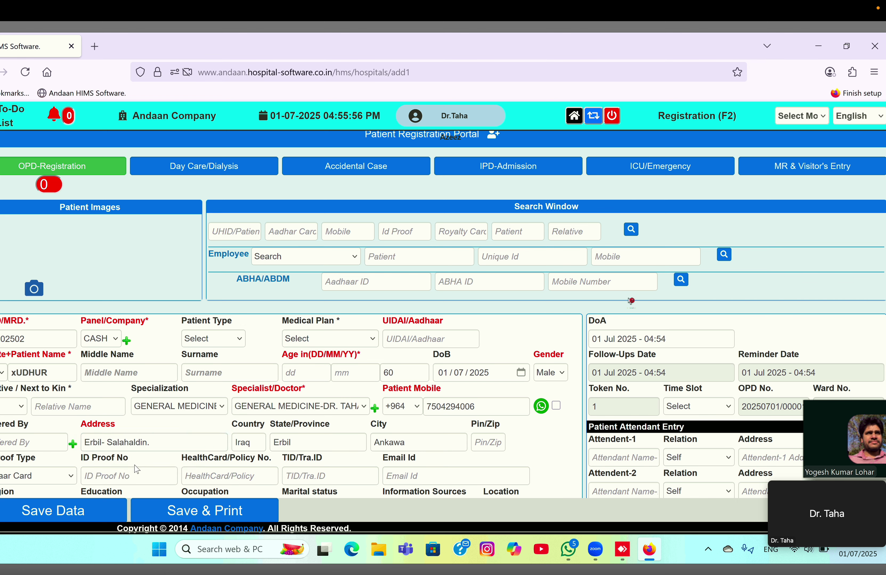
scroll(219, 417, "down", 3)
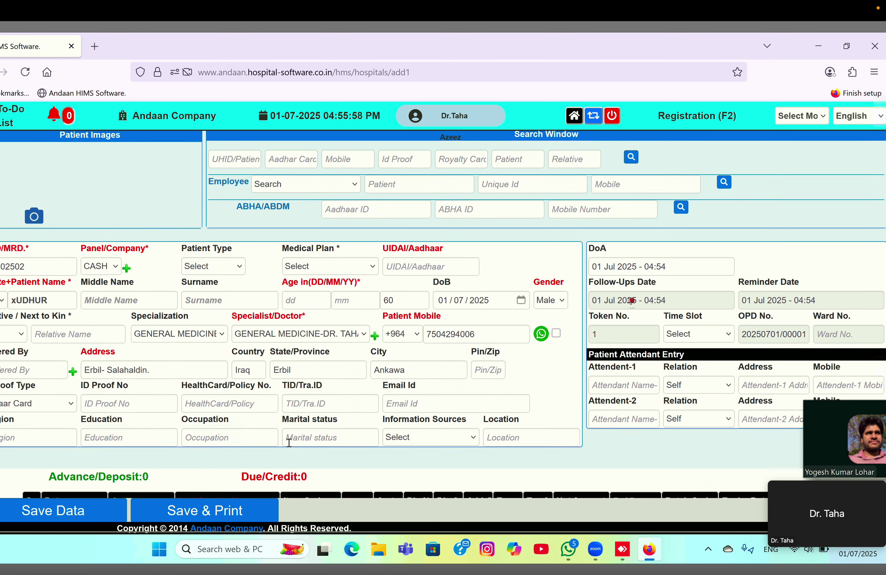
scroll(219, 417, "down", 1)
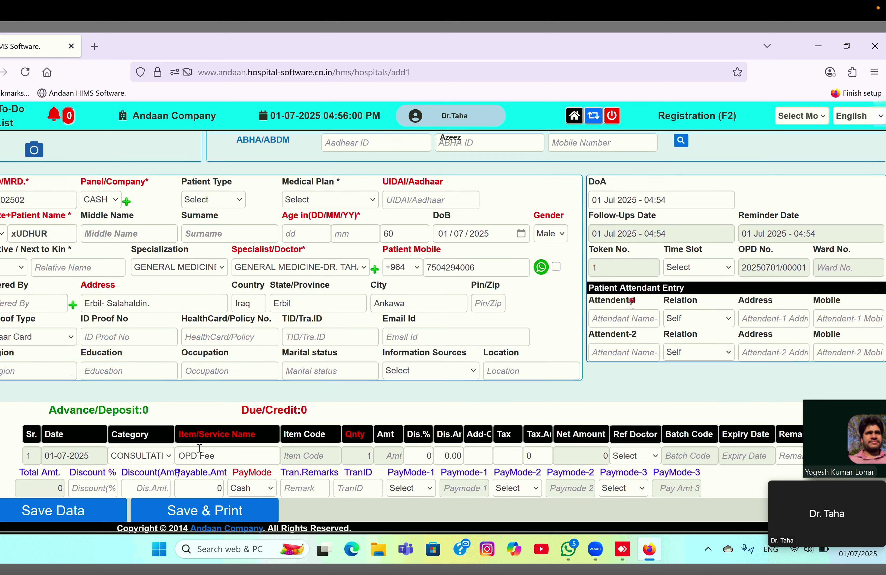
left_click(217, 456)
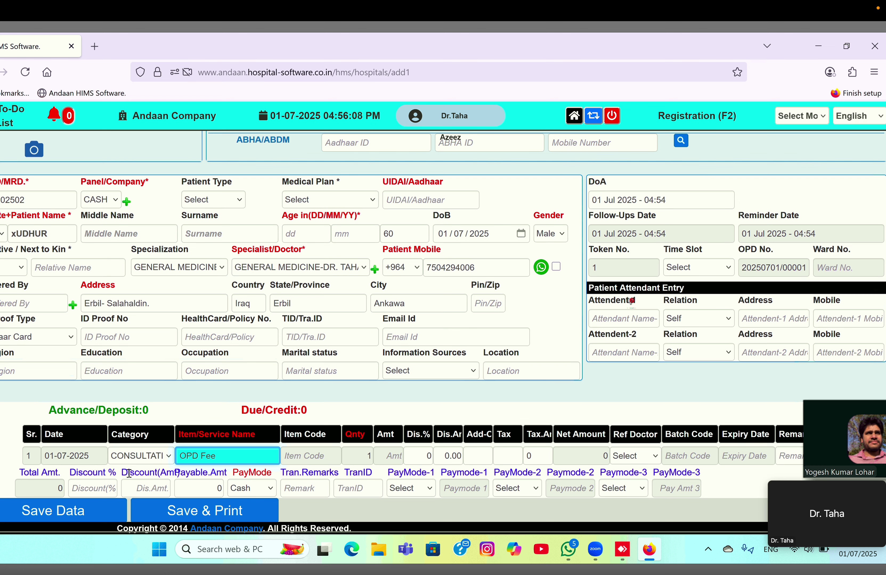
scroll(581, 429, "right", 1)
scroll(581, 429, "left", 1)
scroll(581, 429, "right", 1)
scroll(581, 430, "left", 1)
scroll(581, 430, "right", 1)
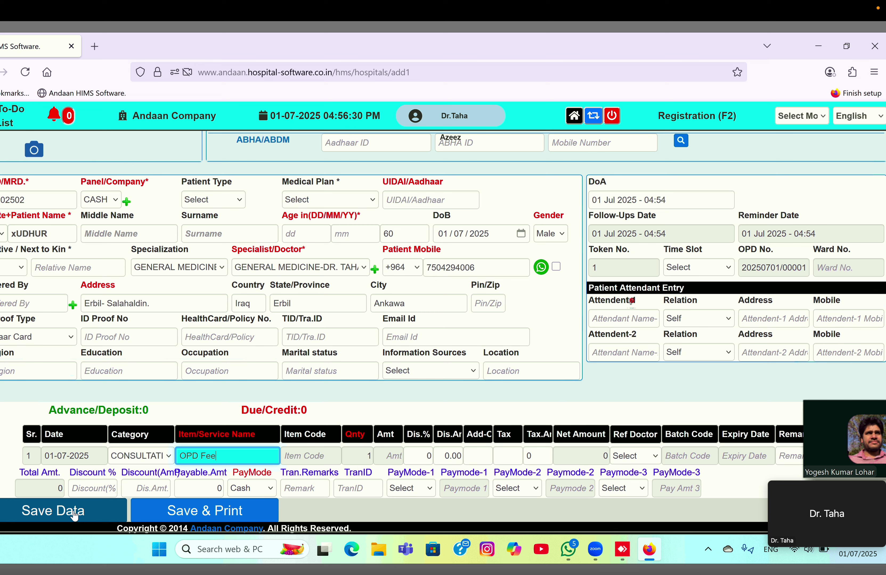
- Attempt to save, dismiss the missing ID proof warning, and enter the UIDAI/Aadhaar number
left_click(59, 517)
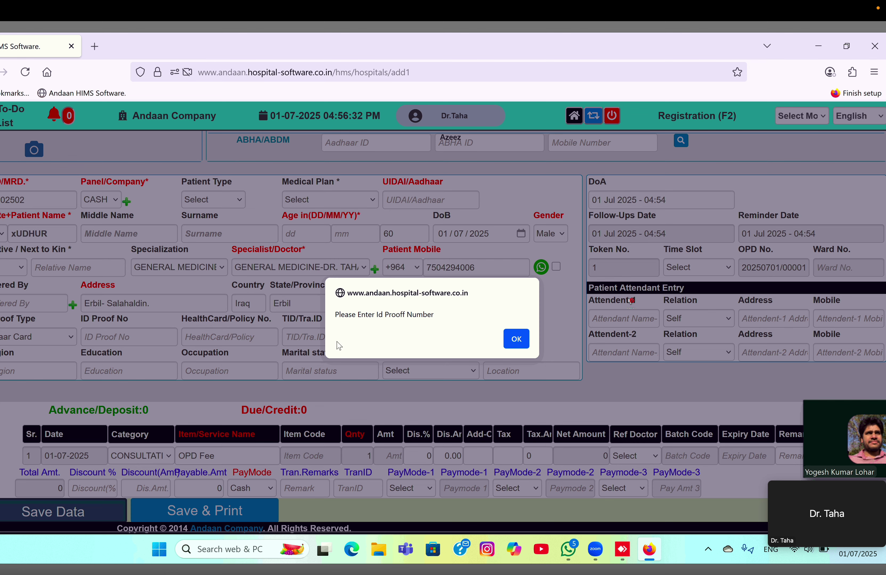
left_click(515, 338)
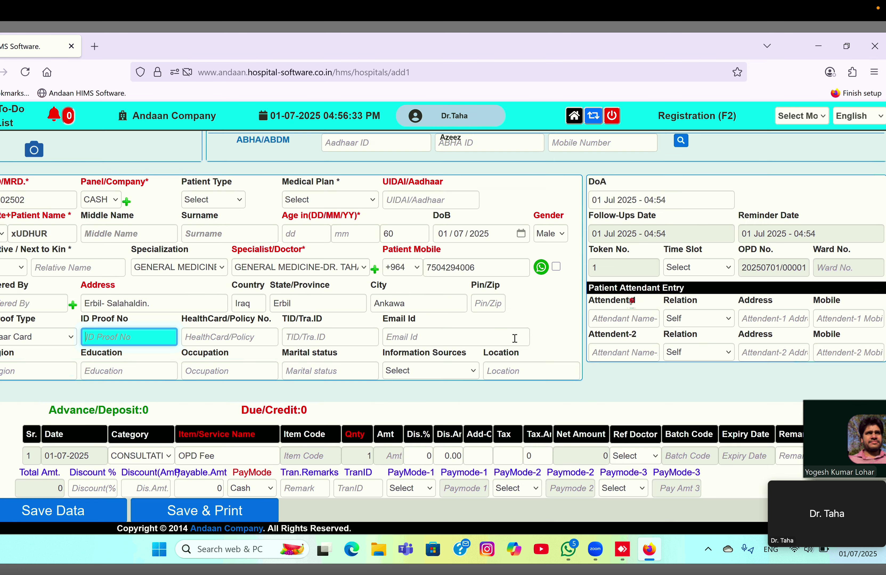
left_click(434, 195)
type("123")
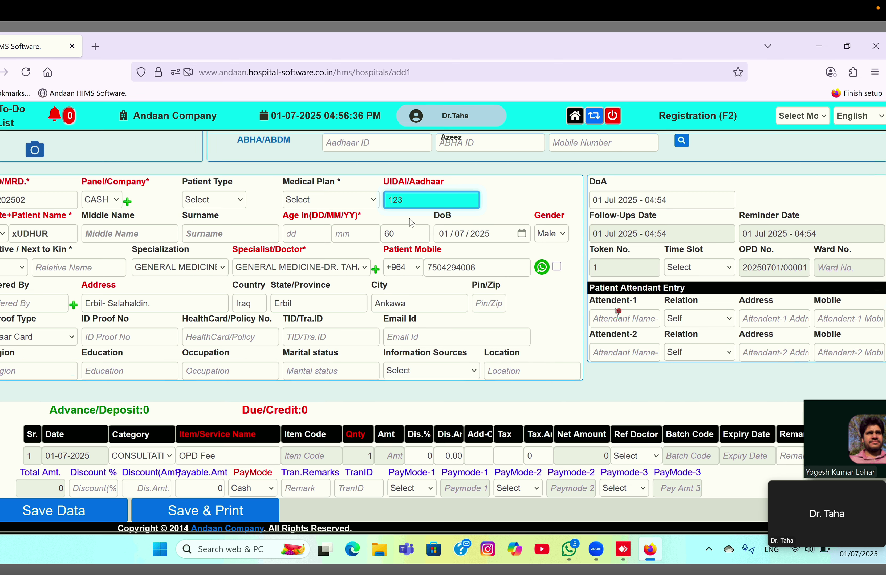
- Fill in the ID Proof No after the repeated warning, then Save Data and Save & Print
left_click(112, 510)
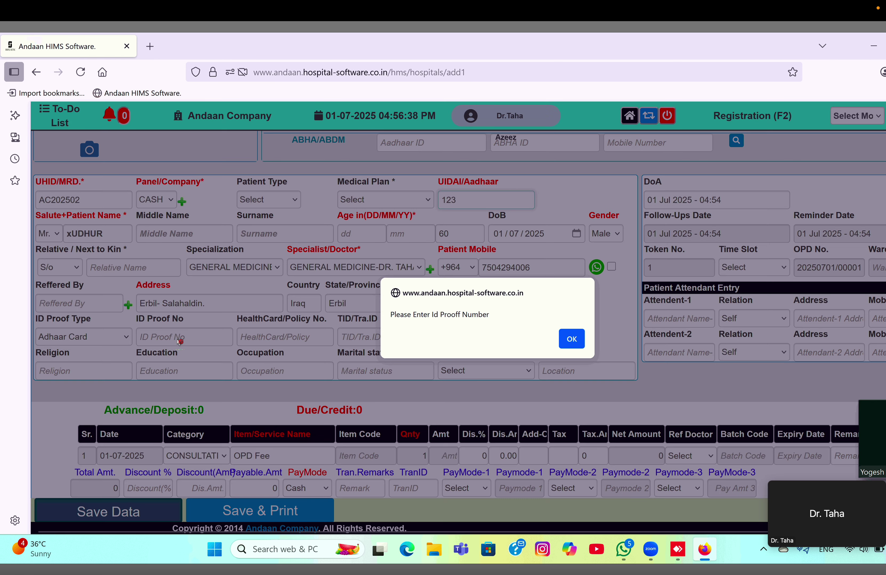
left_click(568, 340)
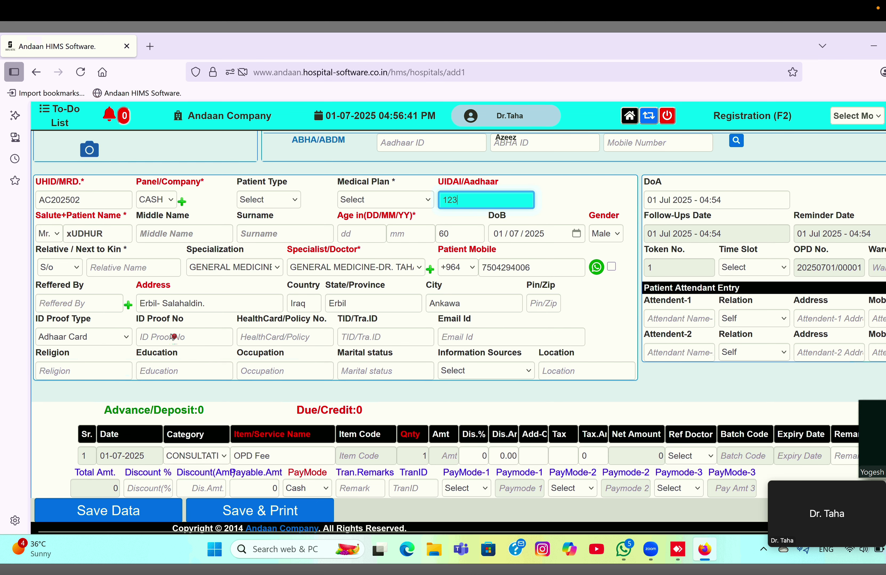
left_click(182, 335)
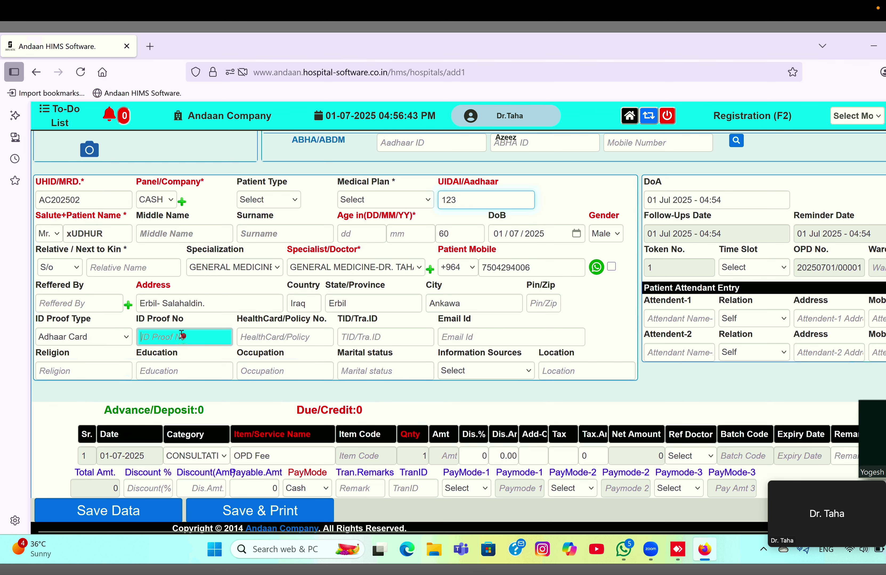
type("456123")
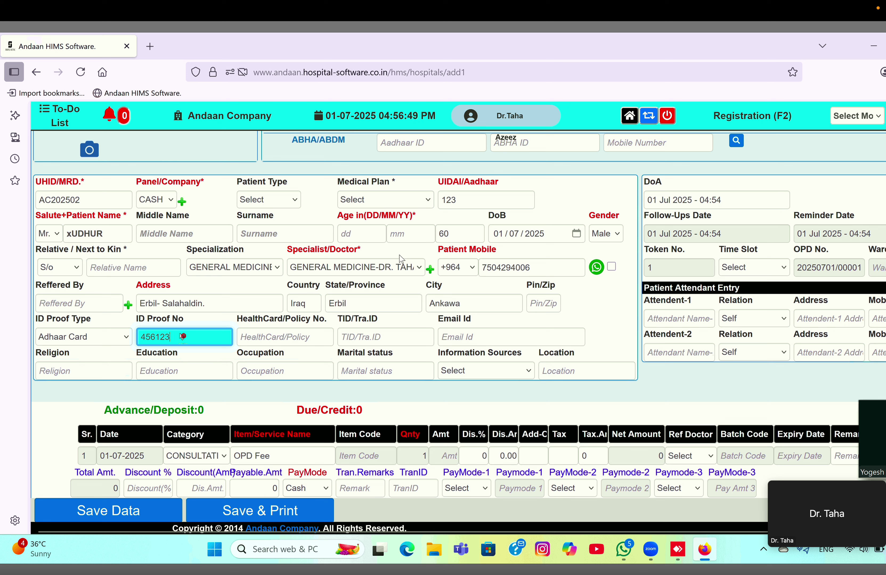
left_click(139, 515)
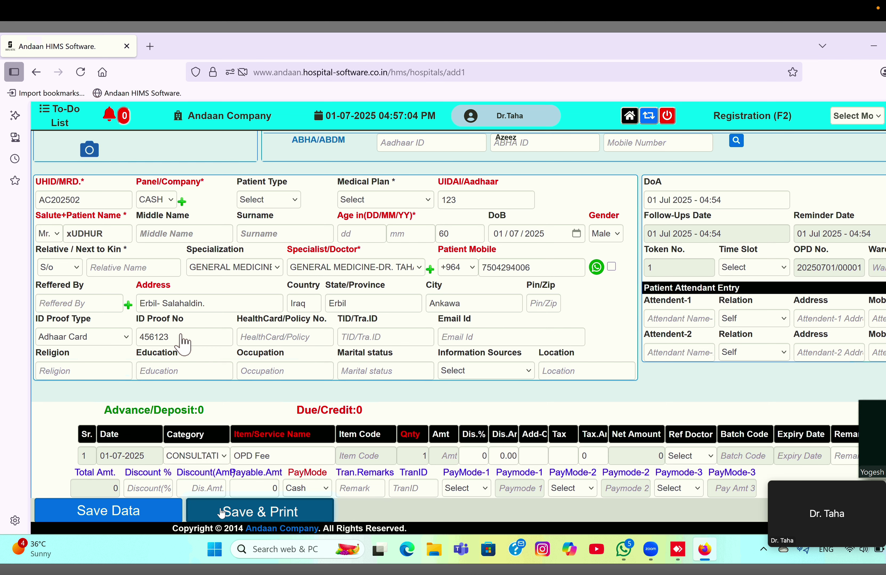
left_click(221, 513)
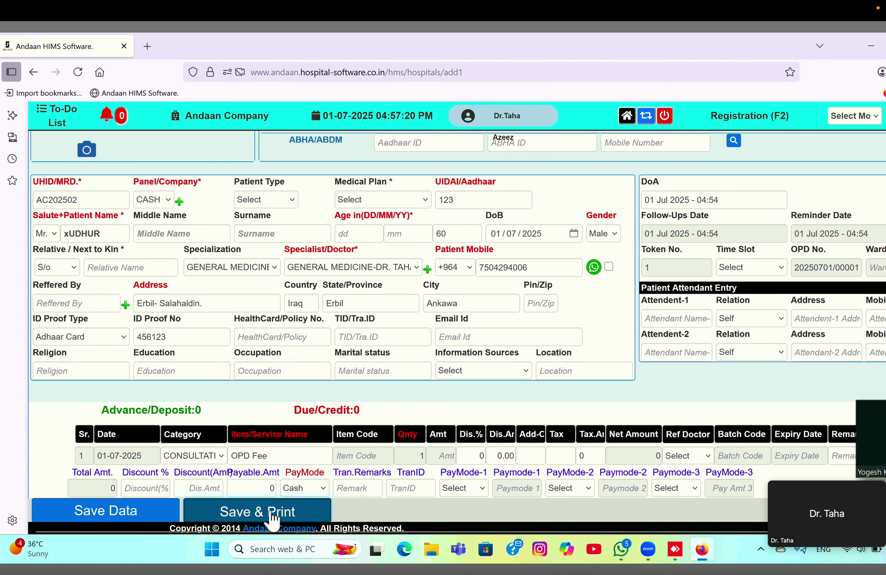
- In a cleared devtools console, re-trigger Save & Print and expand the failing POST save1 request
right_click(252, 511)
left_click(293, 497)
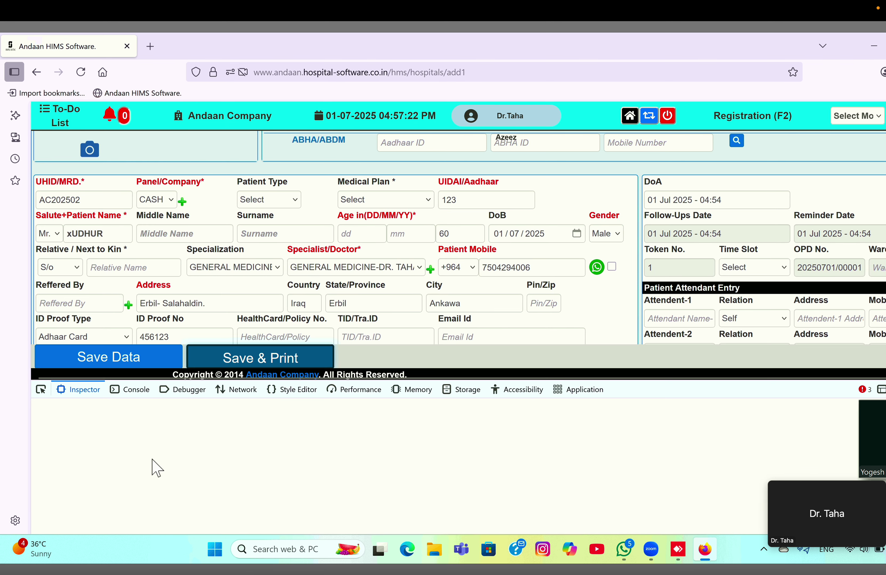
left_click(127, 390)
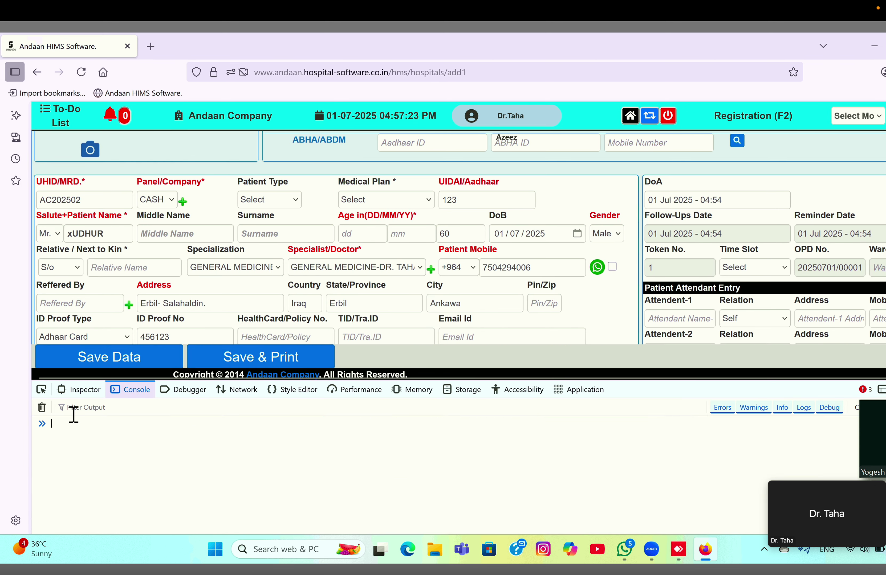
left_click(42, 408)
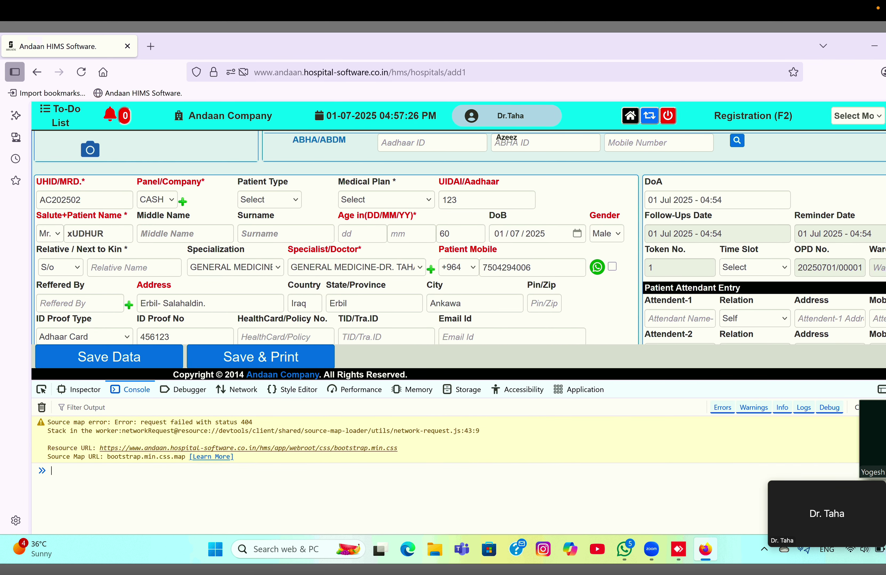
left_click(42, 407)
left_click(234, 362)
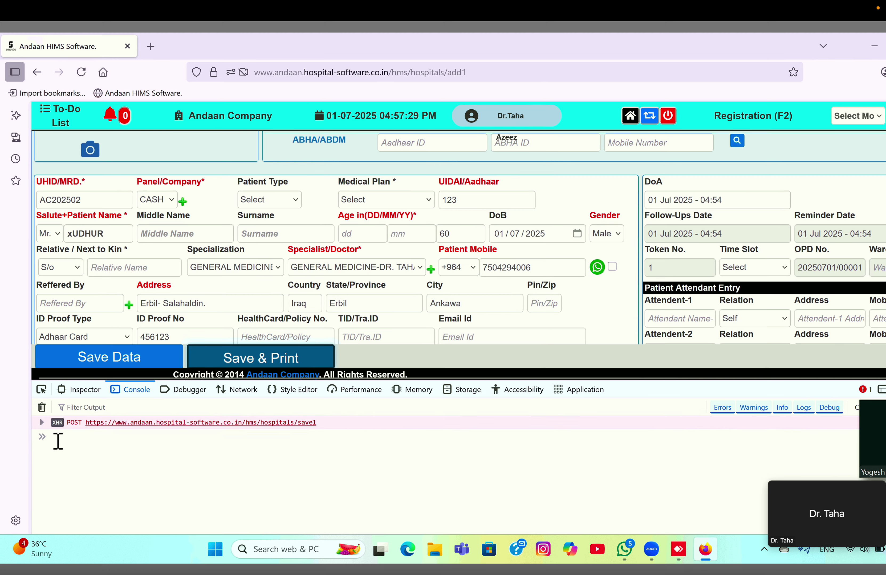
left_click(41, 422)
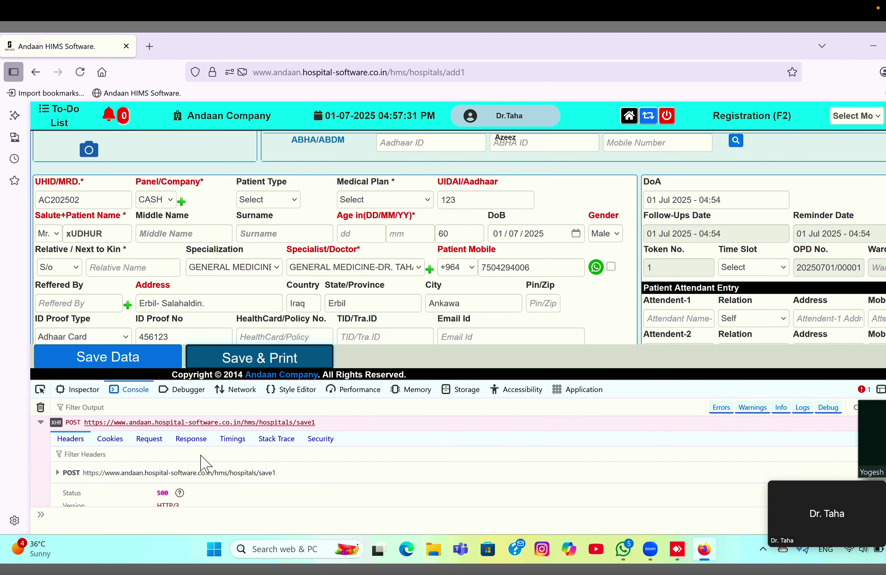